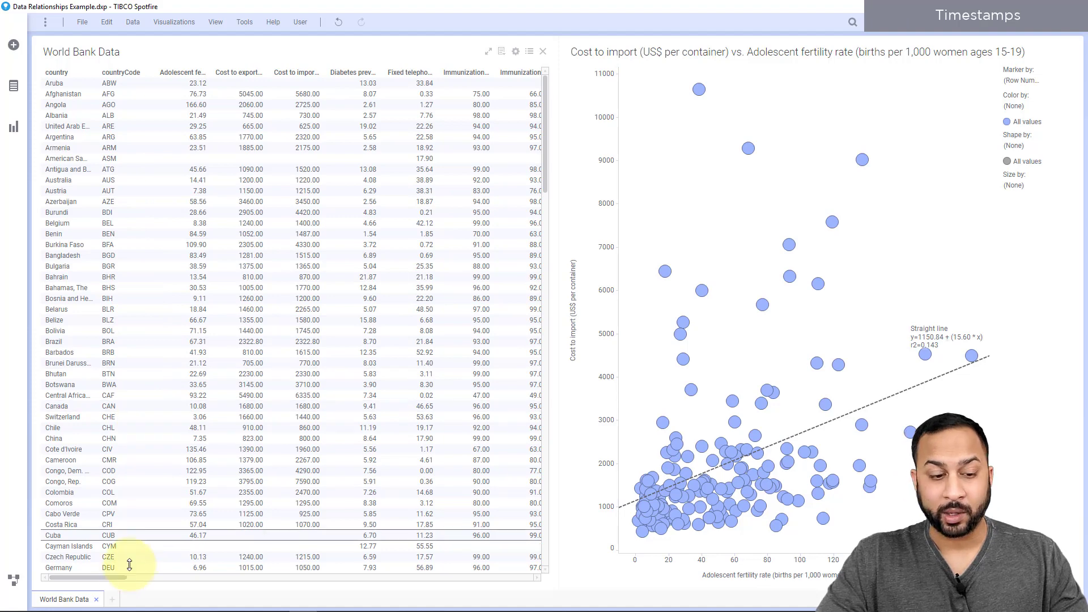
# Plot Internet users (per 100 people) on the y-axis after trying Diabetes and measles, then show the data columns list.
pyautogui.moveTo(118, 576); pyautogui.dragTo(78, 570)
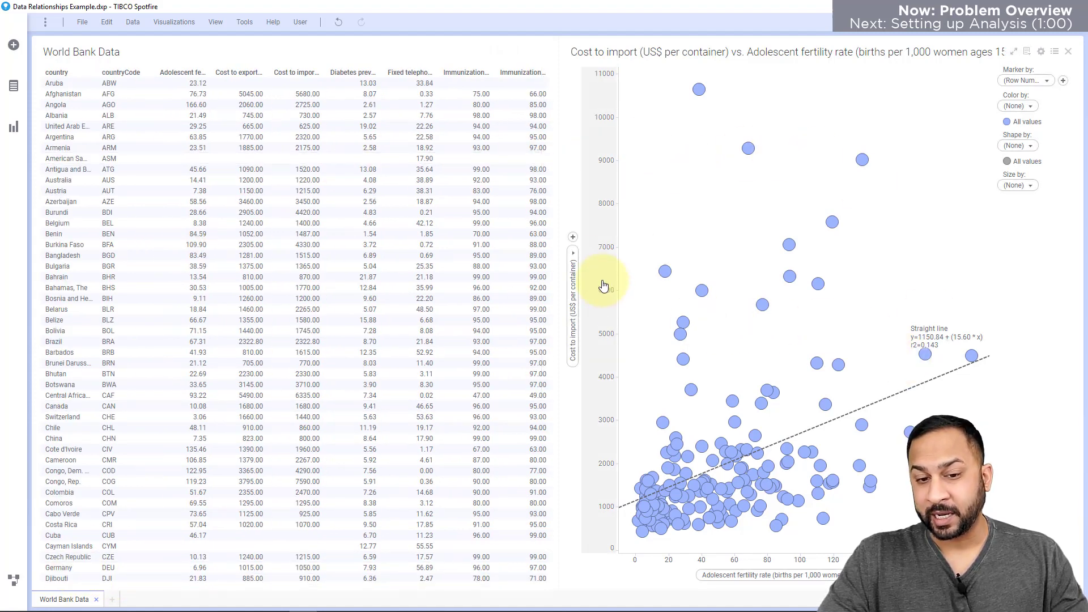
pyautogui.click(573, 252)
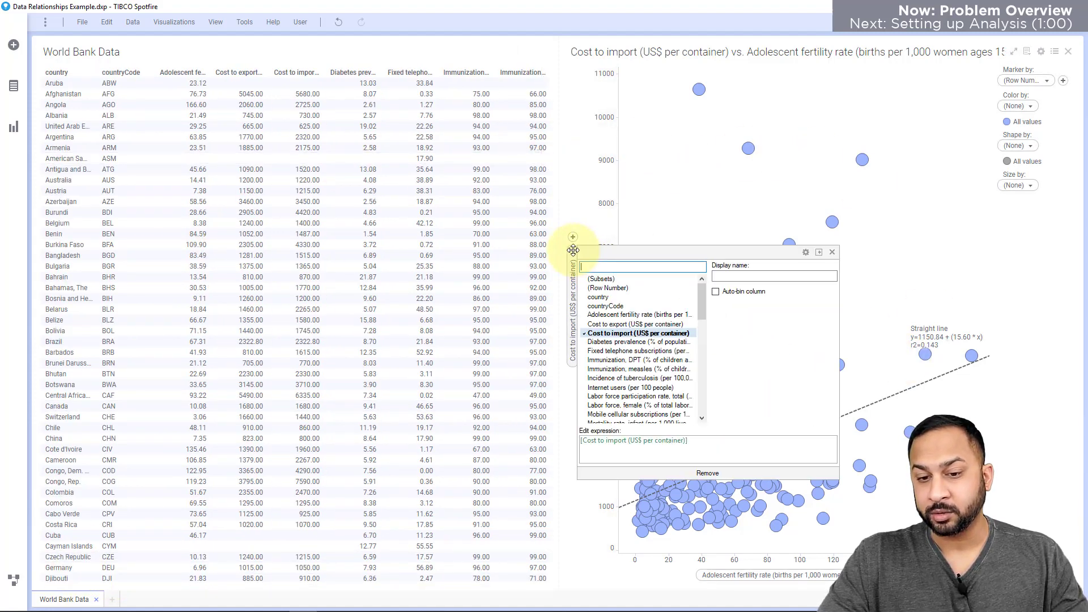
pyautogui.click(622, 342)
pyautogui.click(622, 370)
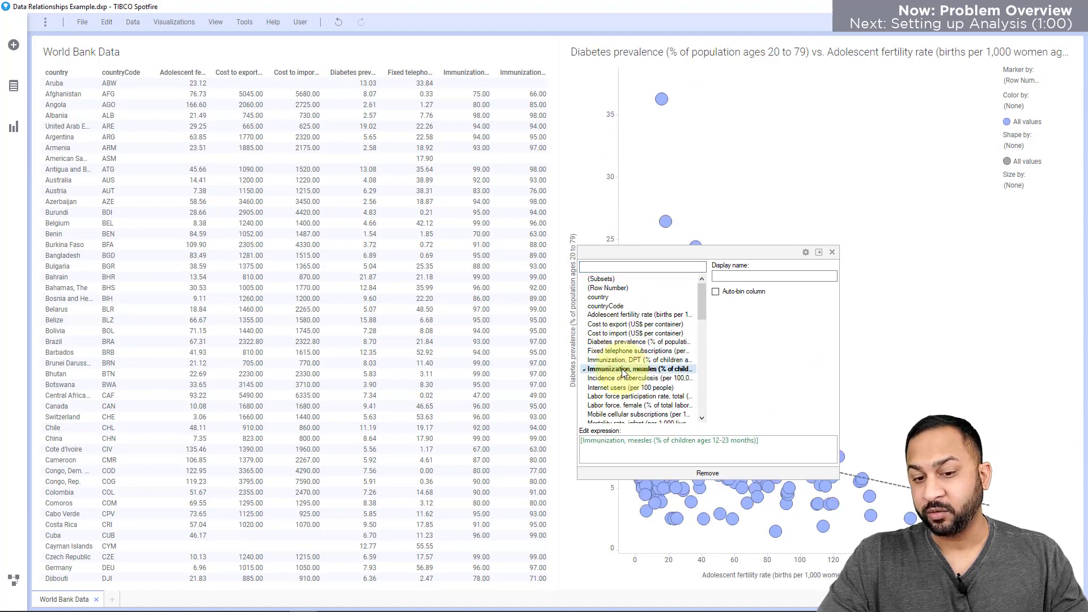
pyautogui.click(623, 387)
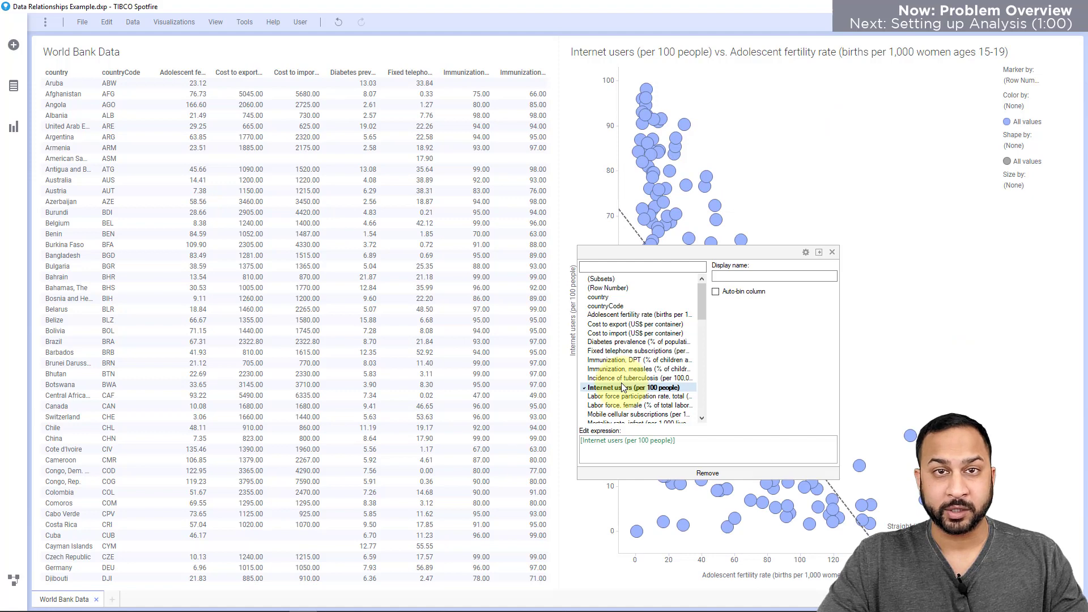
pyautogui.click(17, 82)
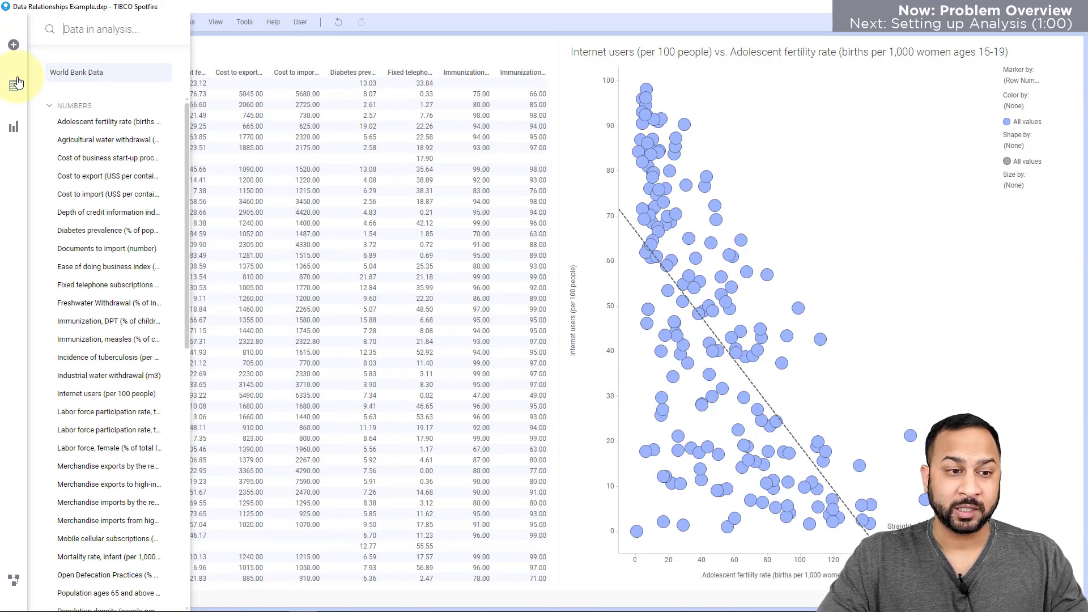
pyautogui.click(91, 120)
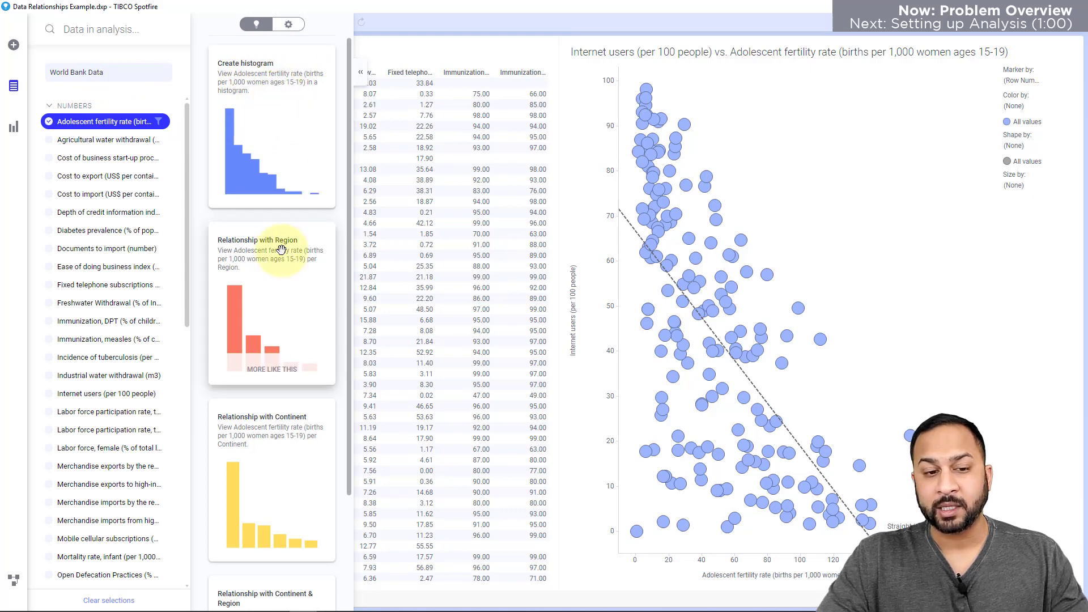
pyautogui.scroll(-3, 281, 251)
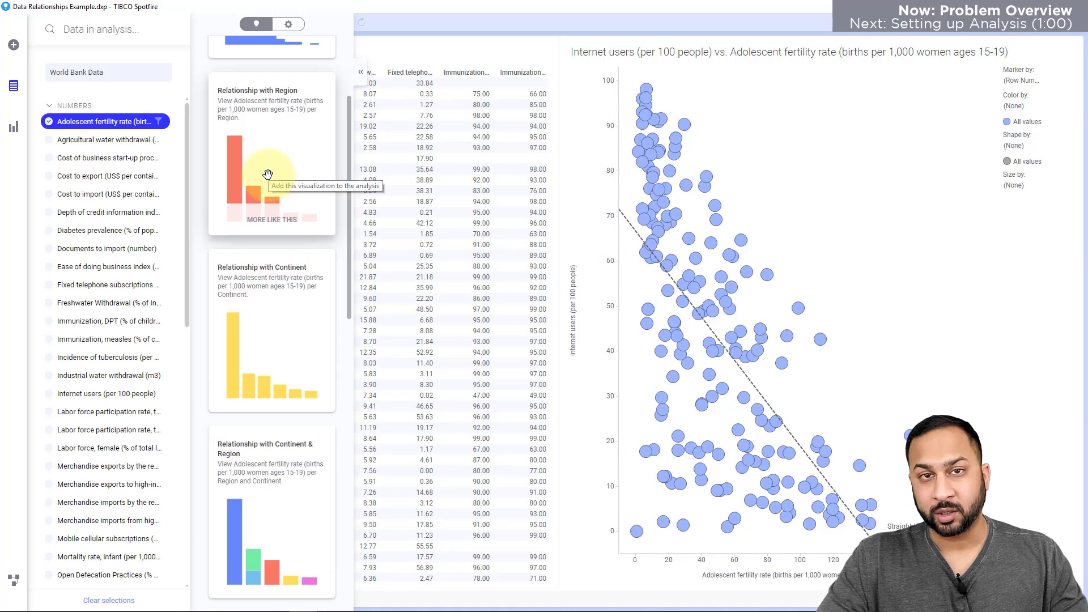
pyautogui.scroll(-6, 267, 174)
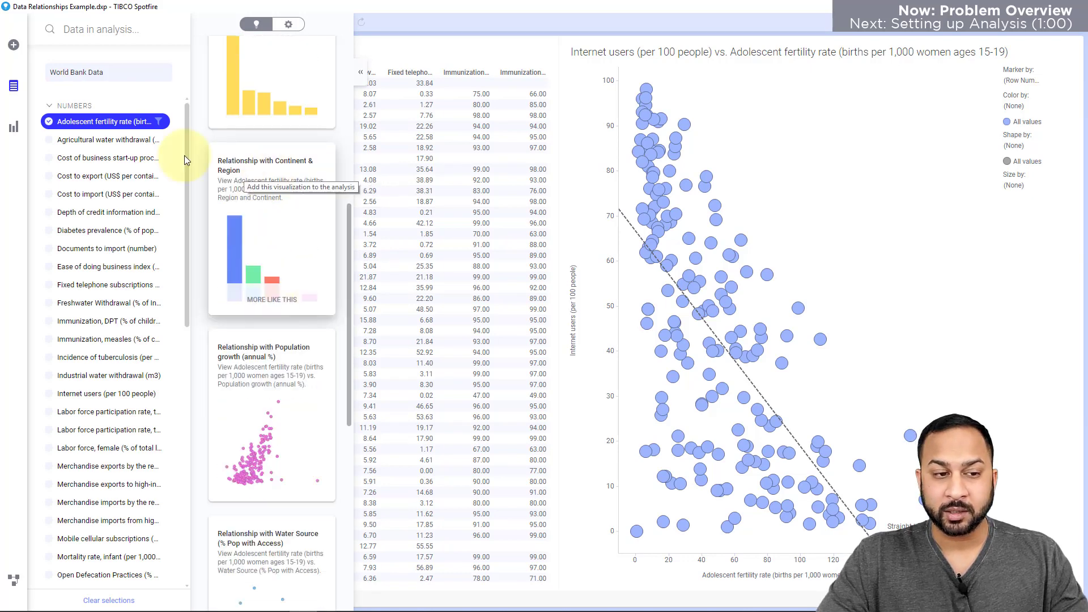
pyautogui.click(48, 122)
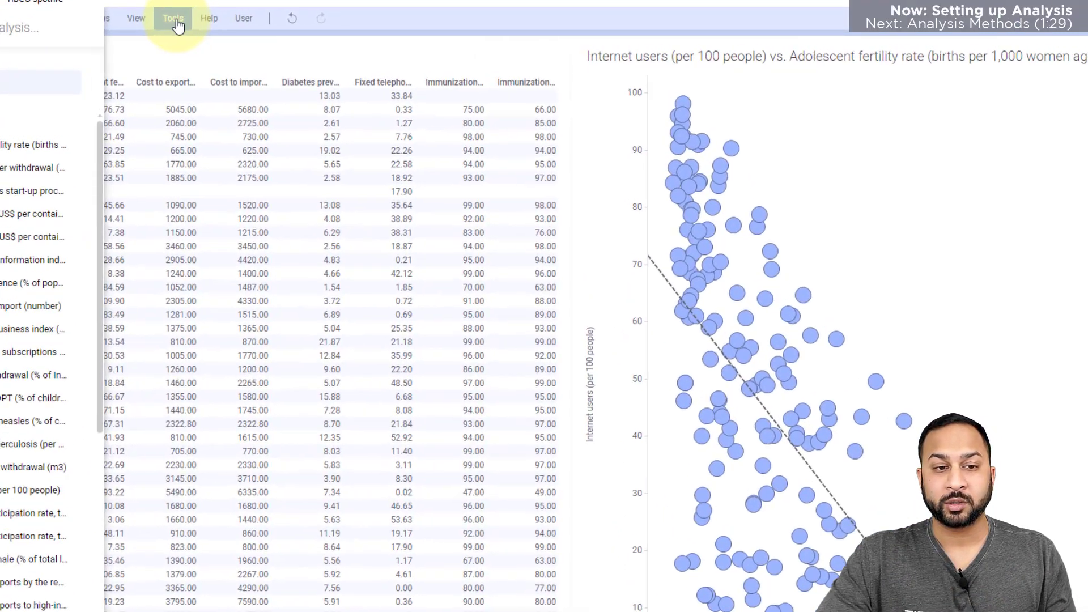
# Start a new Data Relationships calculation from Tools and keep the Linear Regression comparison method.
pyautogui.click(176, 22)
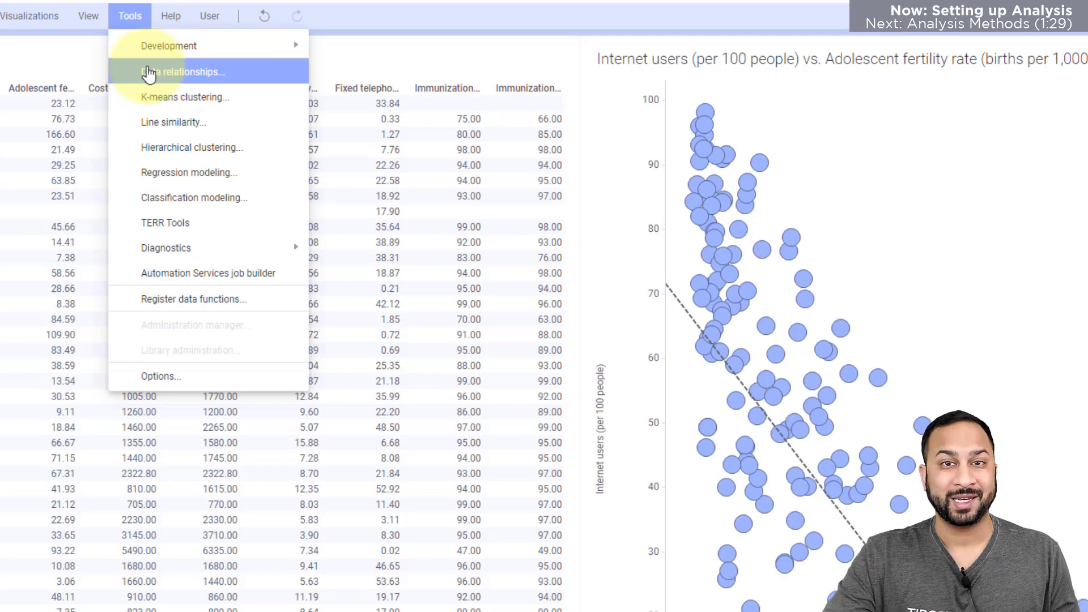
pyautogui.click(149, 73)
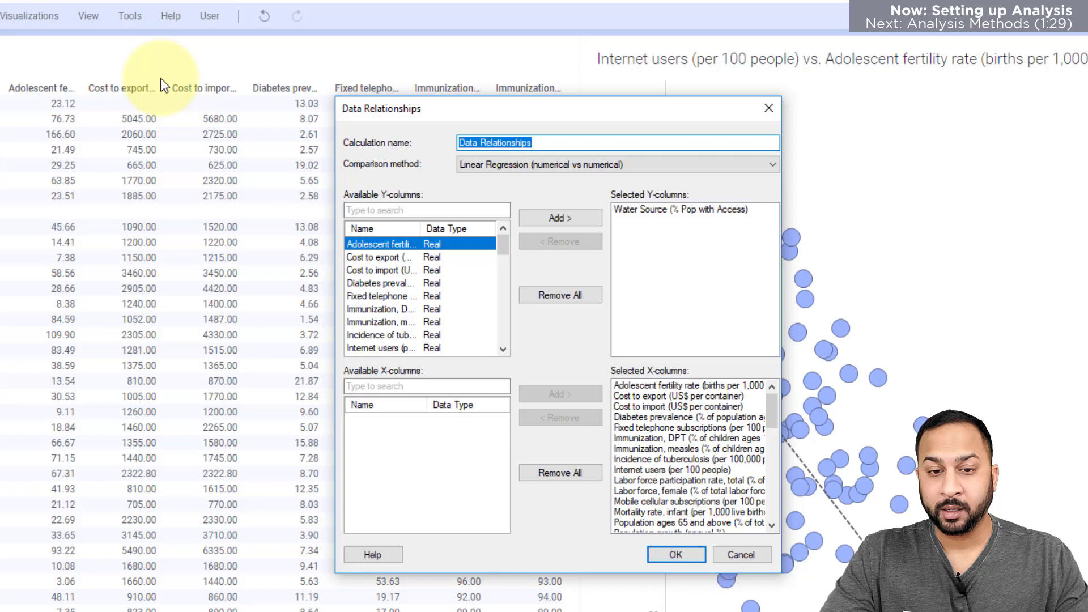
pyautogui.click(491, 165)
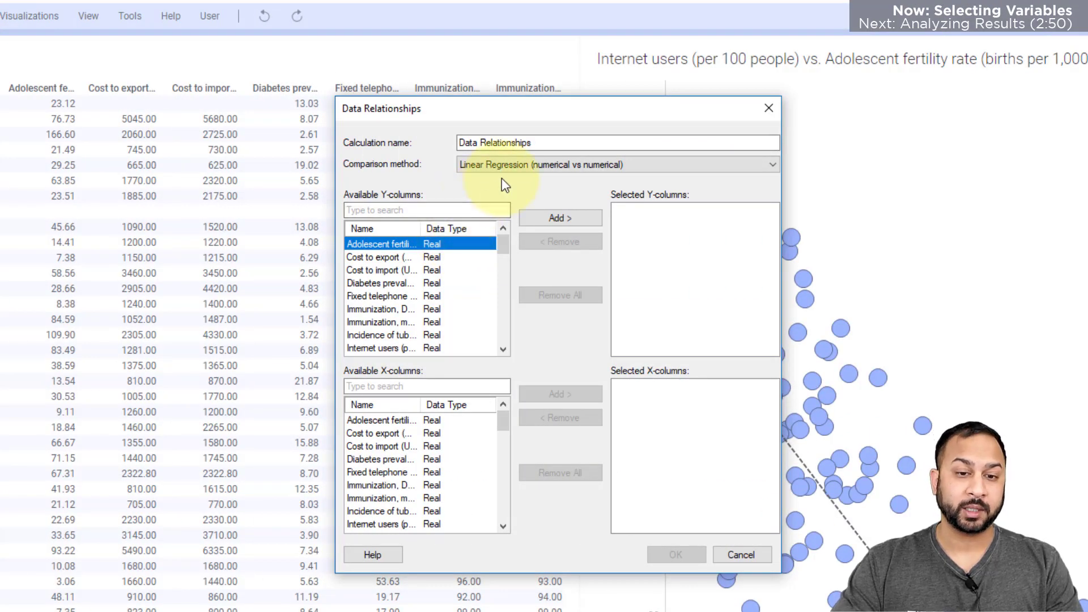
# Search 'water' and add Water Source (% Pop with Access) as the Y-column.
pyautogui.click(438, 213)
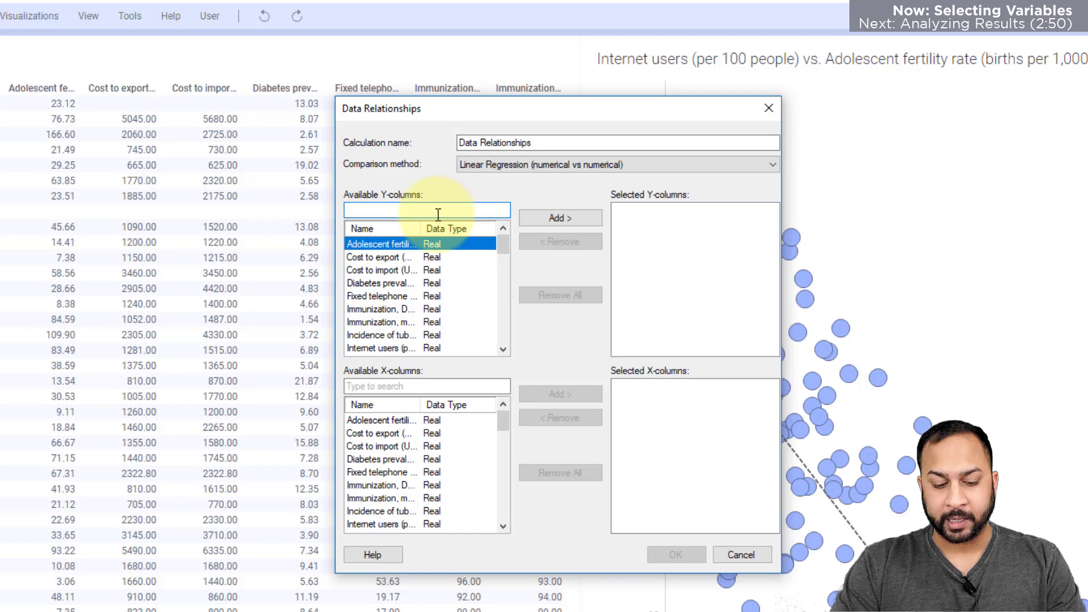
pyautogui.write('water')
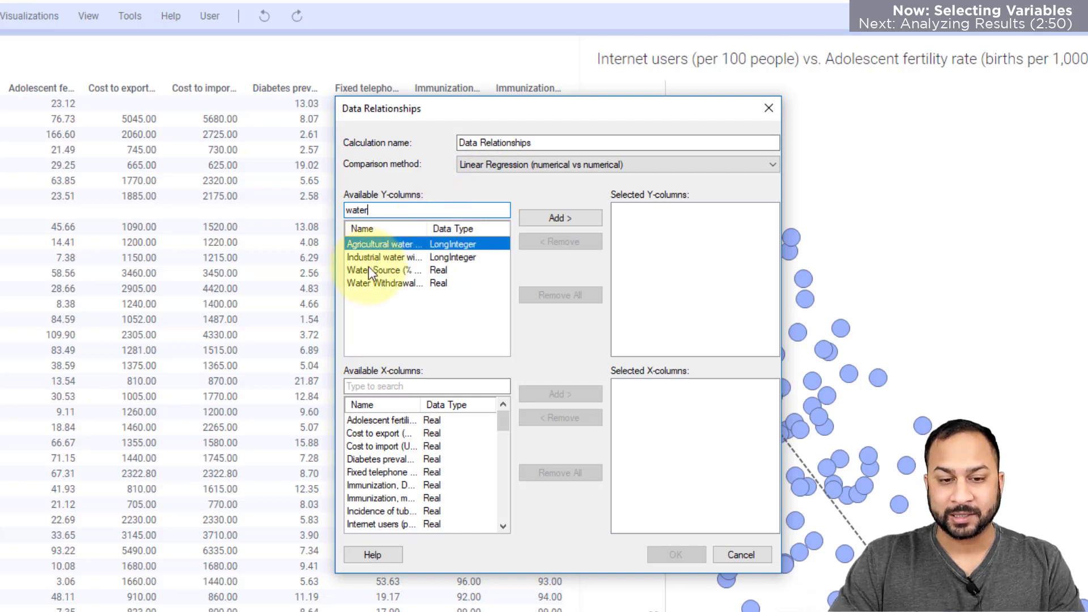
pyautogui.click(375, 270)
pyautogui.click(559, 219)
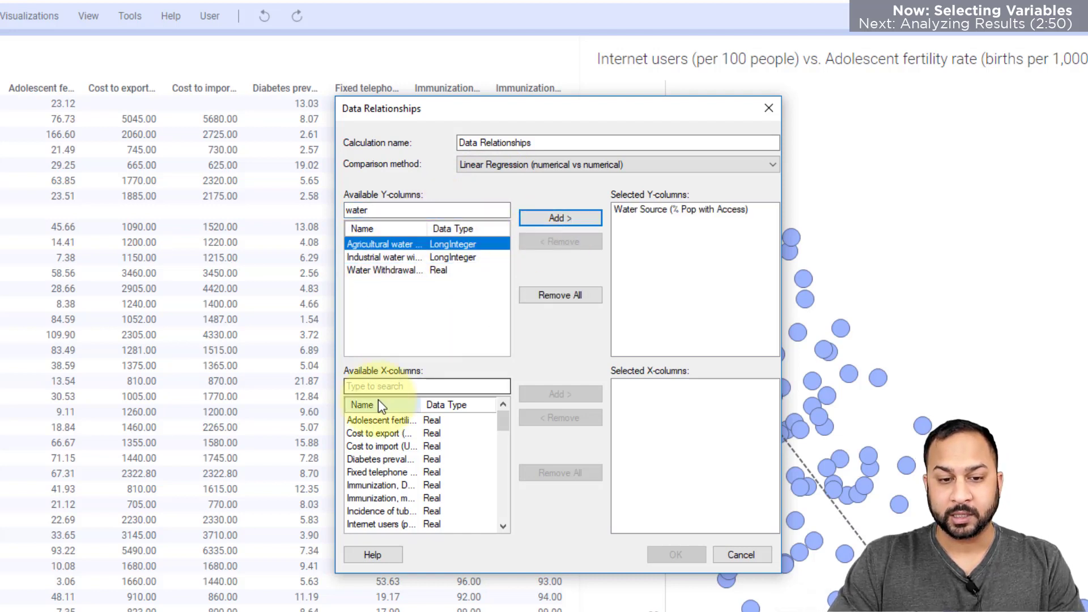
# Add every available column as X-columns, clear the search, and run the calculation.
pyautogui.click(384, 422)
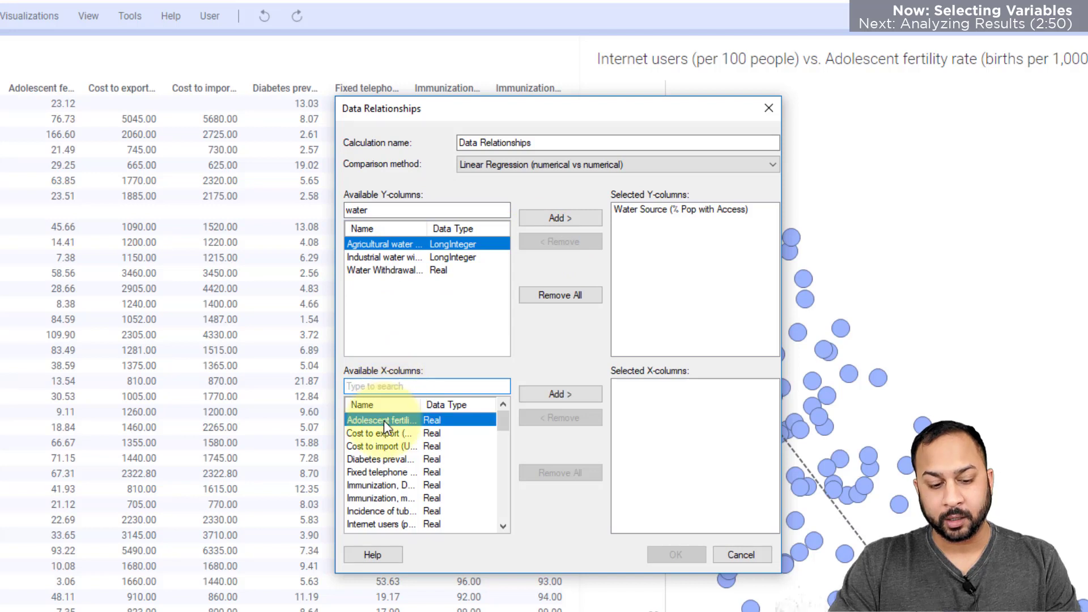
pyautogui.hotkey('ctrl', 'a')
pyautogui.click(549, 393)
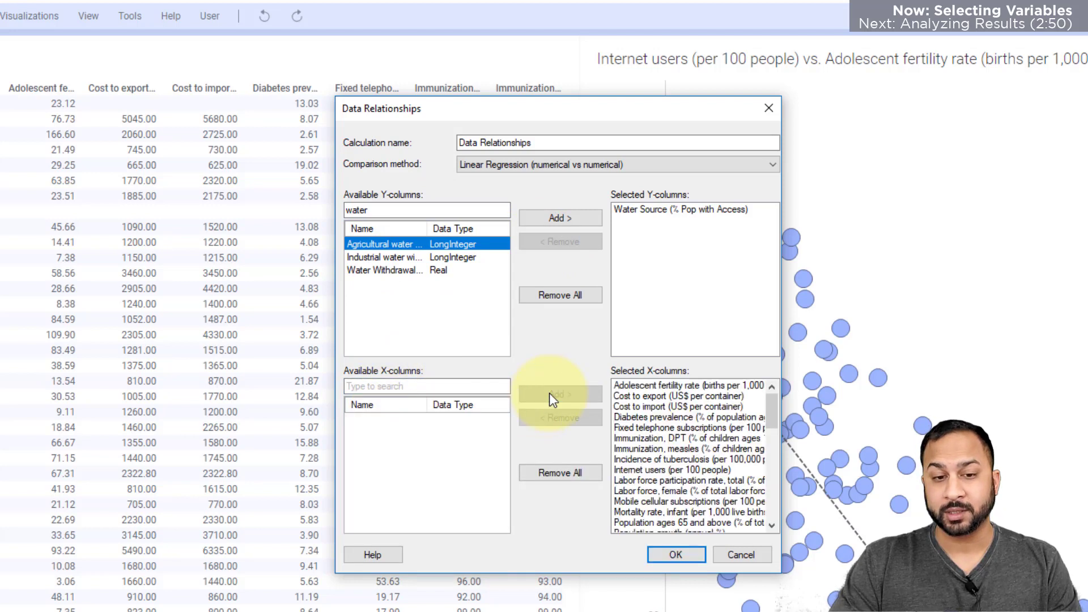
pyautogui.moveTo(391, 210); pyautogui.dragTo(292, 206)
pyautogui.press('BackSpace')
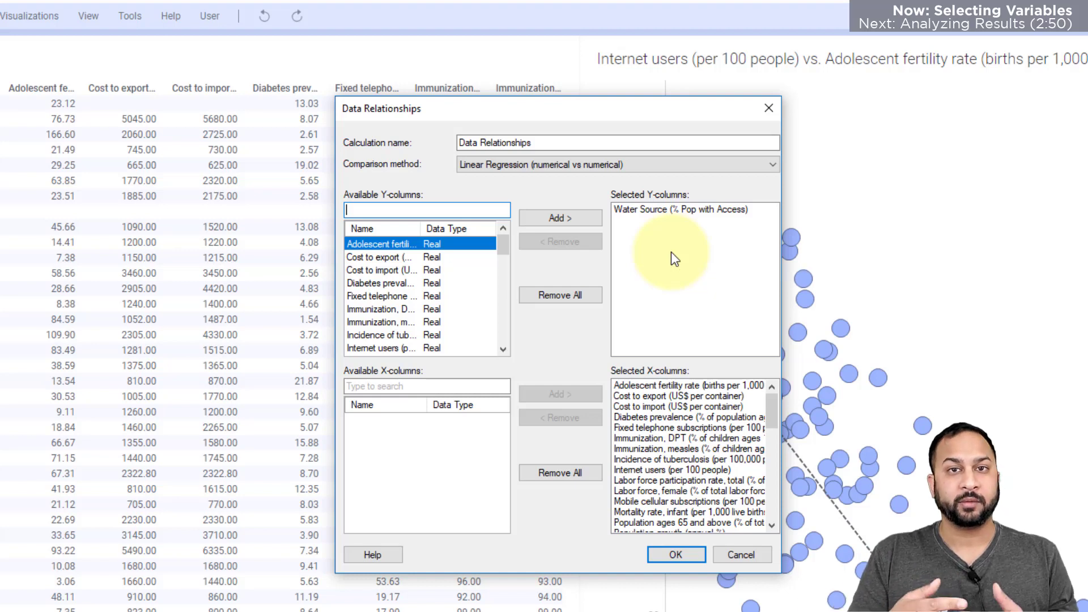
pyautogui.click(644, 212)
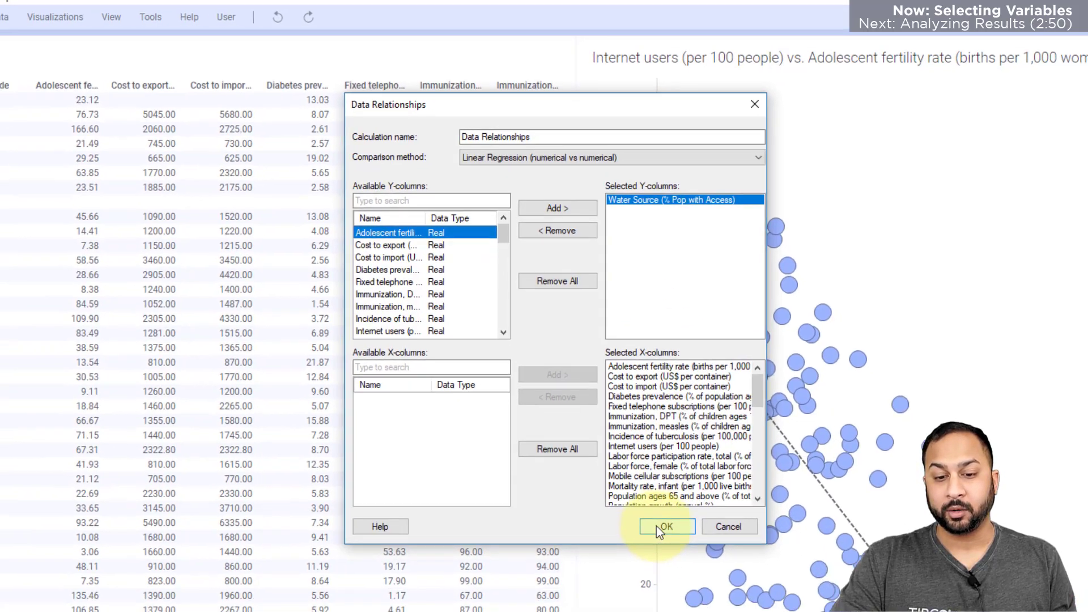
pyautogui.click(675, 554)
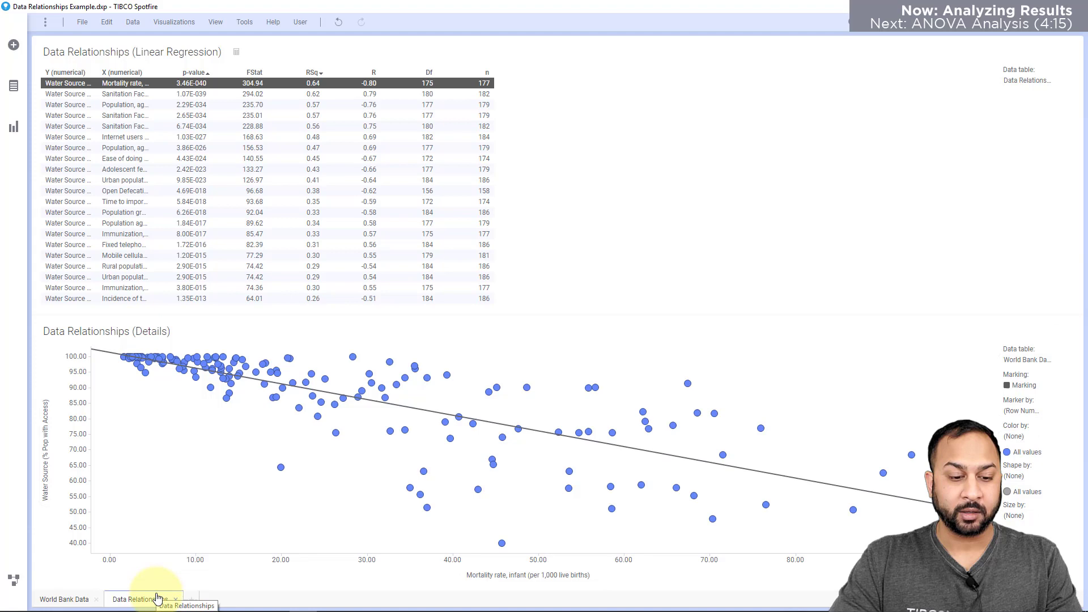
# Check the results' data table and resize the Linear Regression table columns to fit.
pyautogui.click(1022, 81)
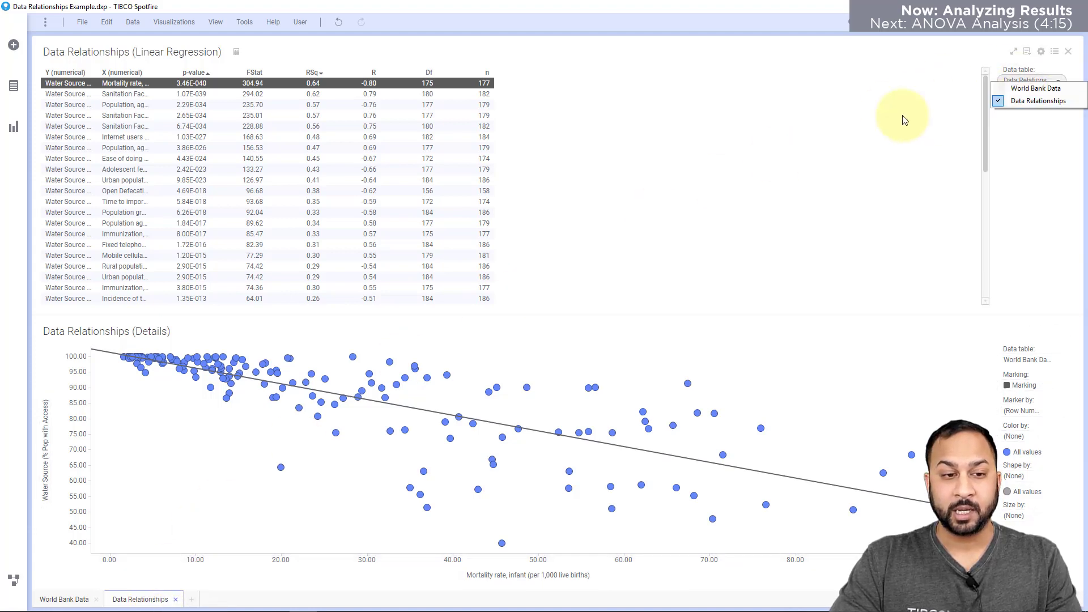
pyautogui.rightClick(136, 83)
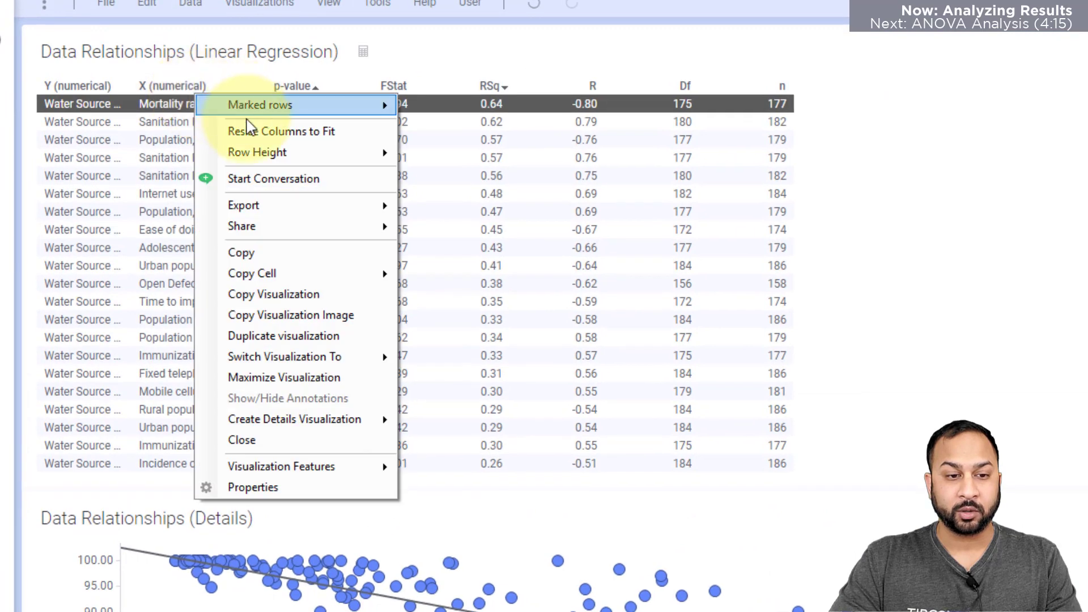
pyautogui.click(259, 134)
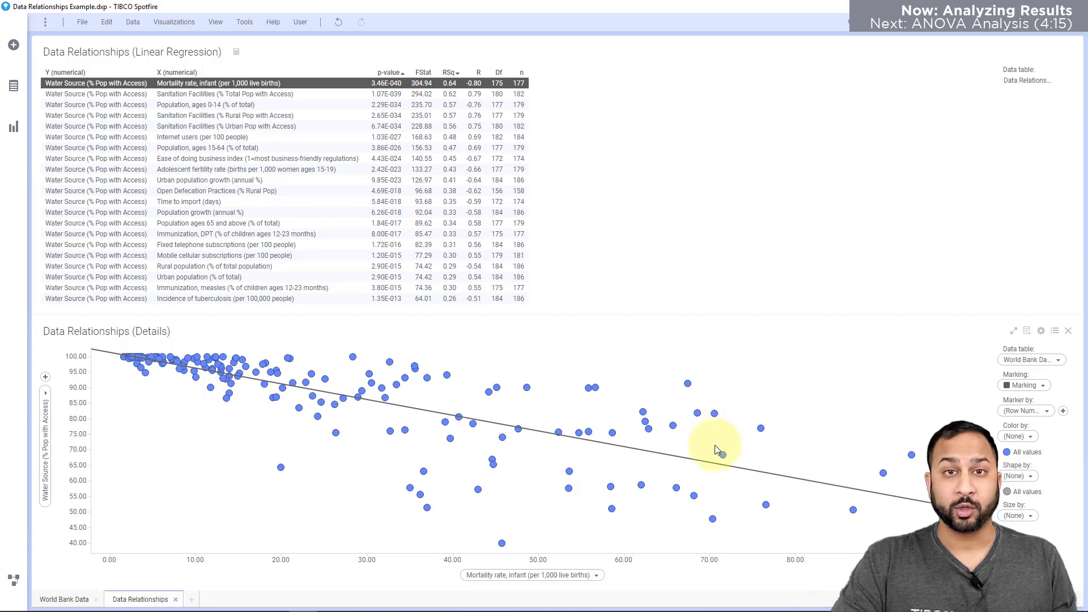
# View regression plots for Sanitation Facilities, Ease of doing business, Time to import and Immunization, DPT.
pyautogui.click(223, 94)
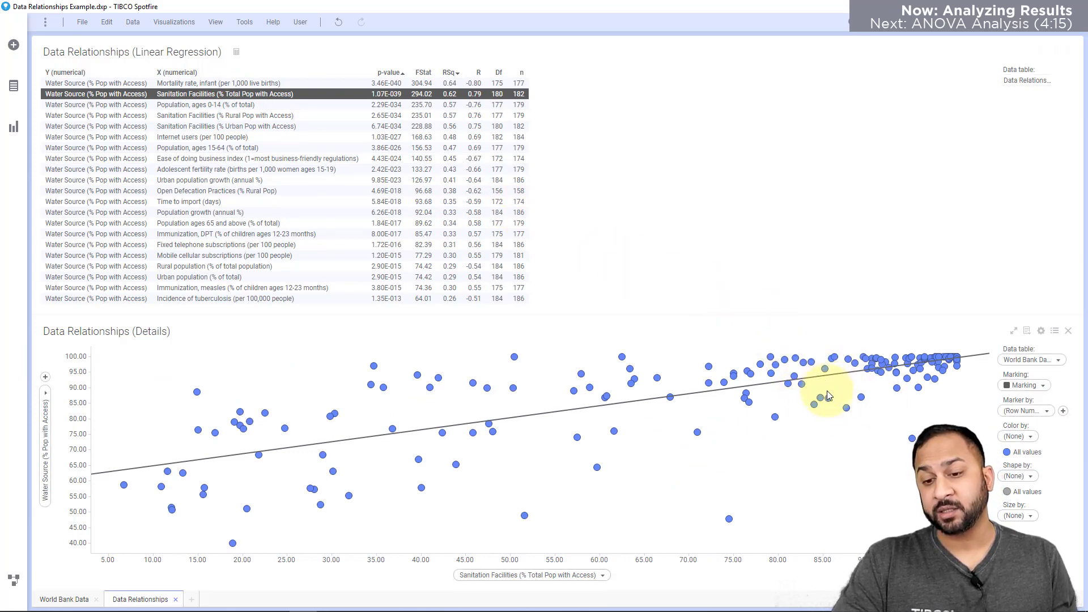
pyautogui.moveTo(821, 370)
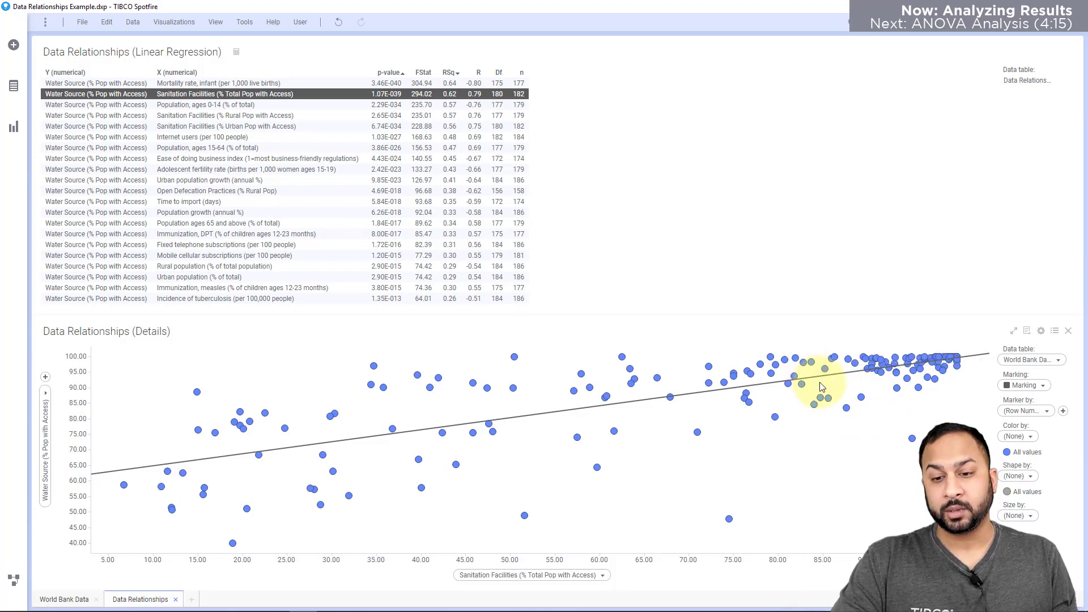
pyautogui.click(292, 158)
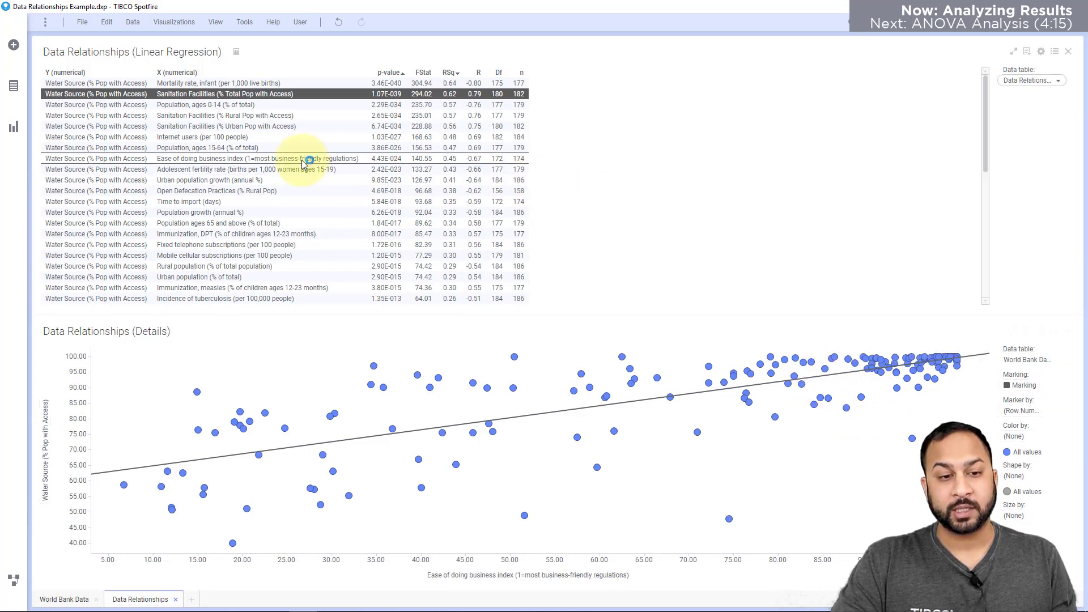
pyautogui.click(298, 202)
pyautogui.click(297, 233)
# View plots for measles immunization, start-up costs, Population density, and warehouse build time.
pyautogui.scroll(-1, 297, 233)
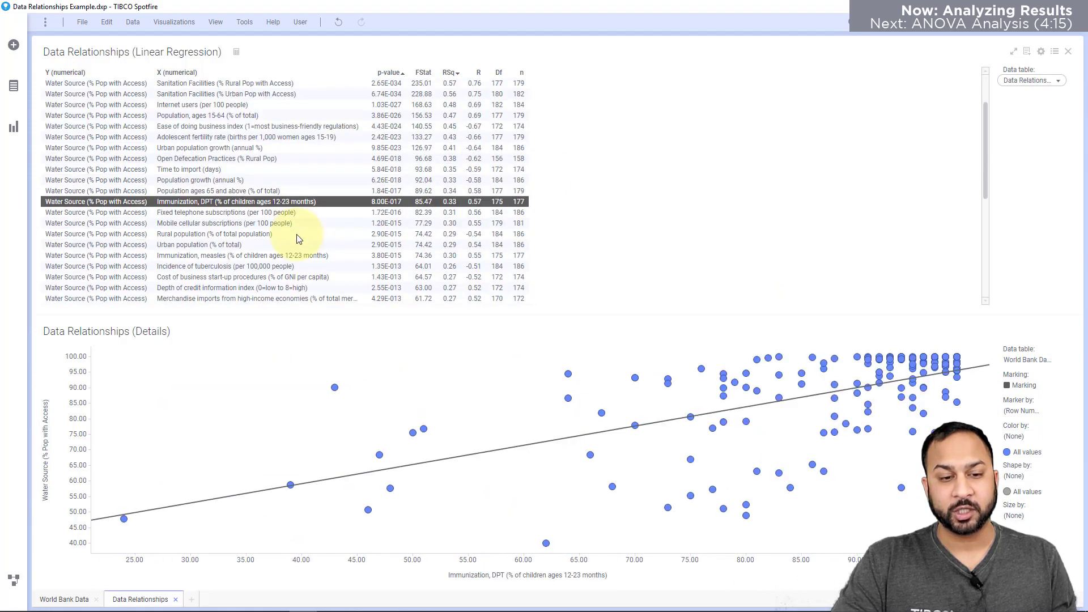
pyautogui.scroll(-1, 291, 229)
pyautogui.click(285, 226)
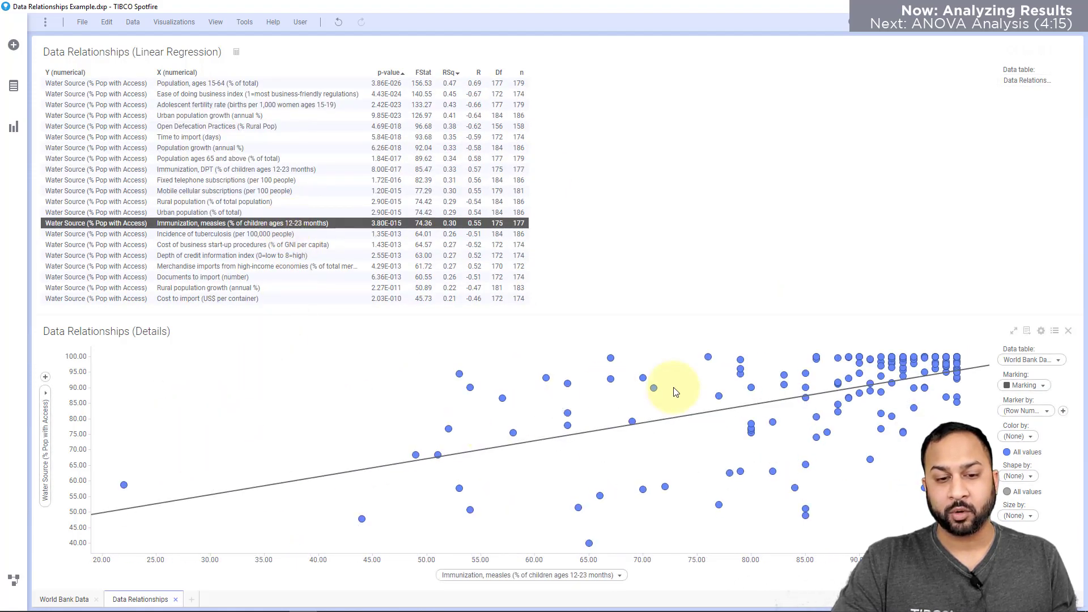
pyautogui.click(244, 244)
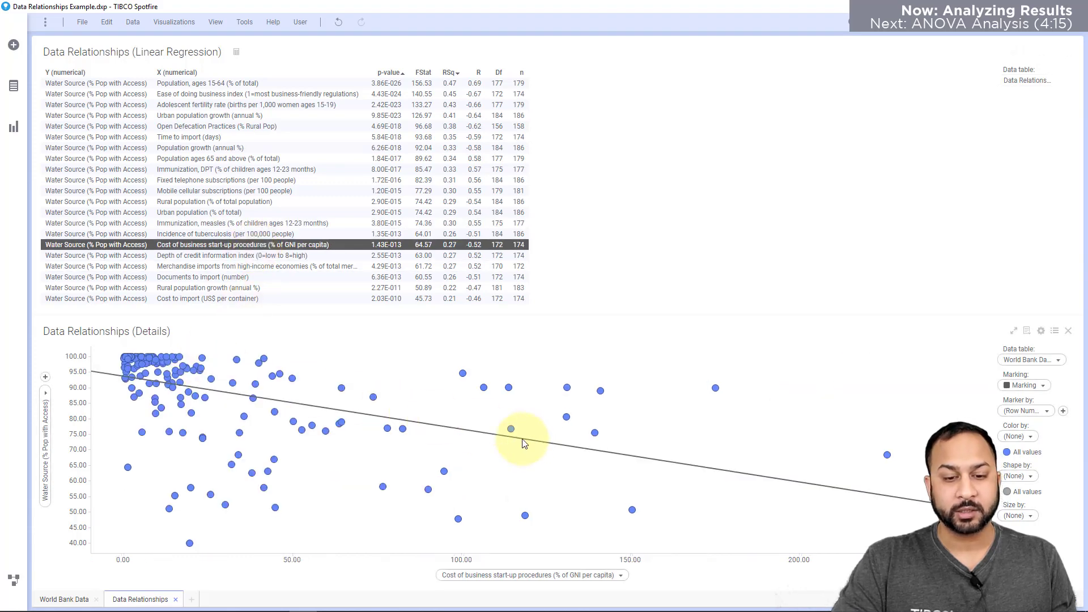
pyautogui.scroll(-7, 319, 230)
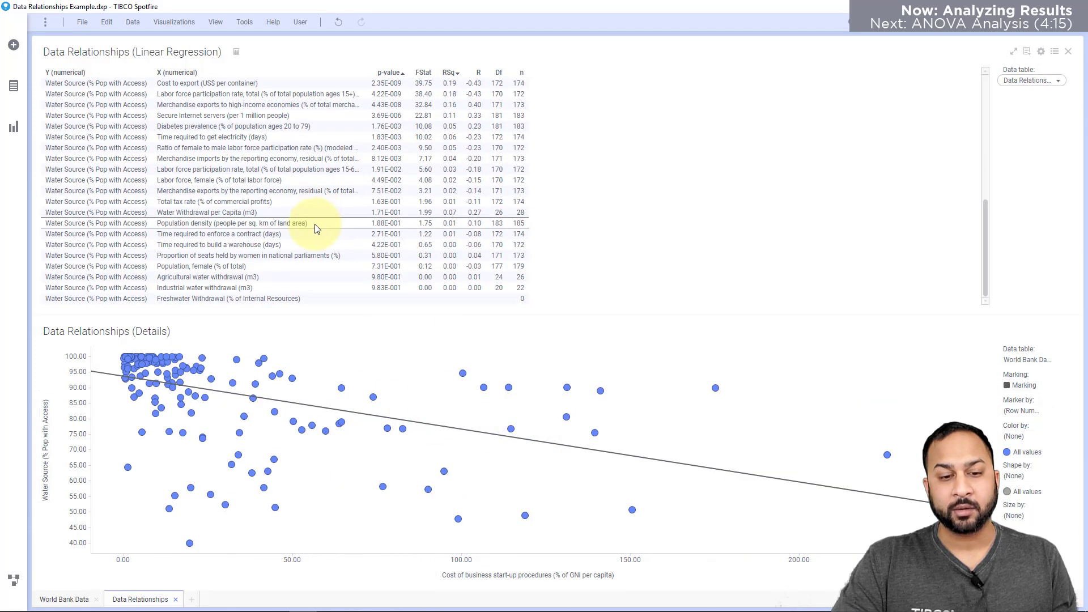
pyautogui.click(288, 224)
pyautogui.click(287, 245)
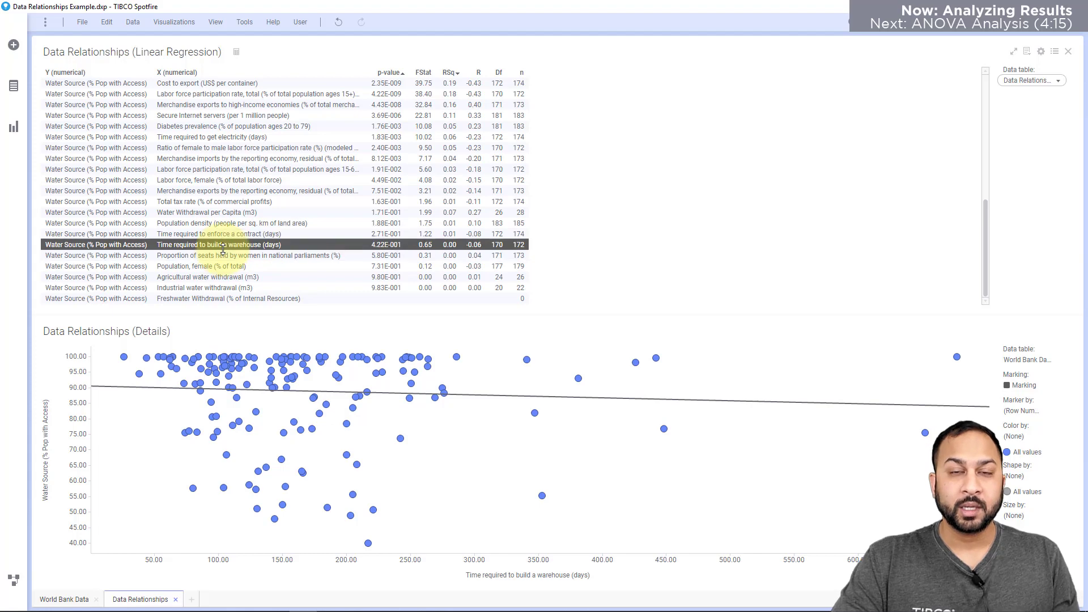
# Start a new Data Relationships calculation using the Anova (numerical vs categorical) method.
pyautogui.click(245, 22)
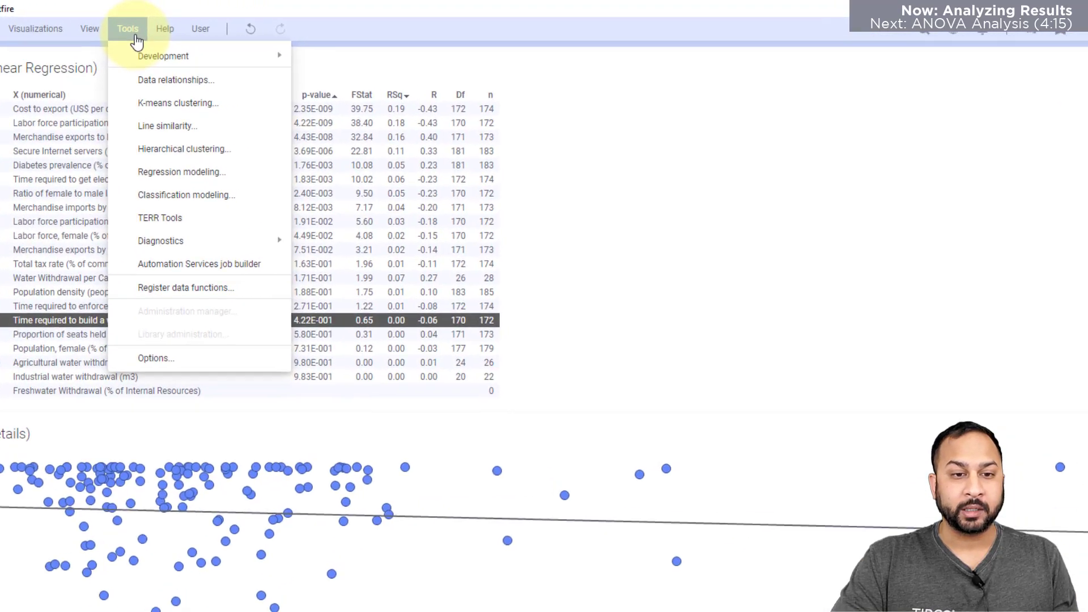
pyautogui.click(130, 85)
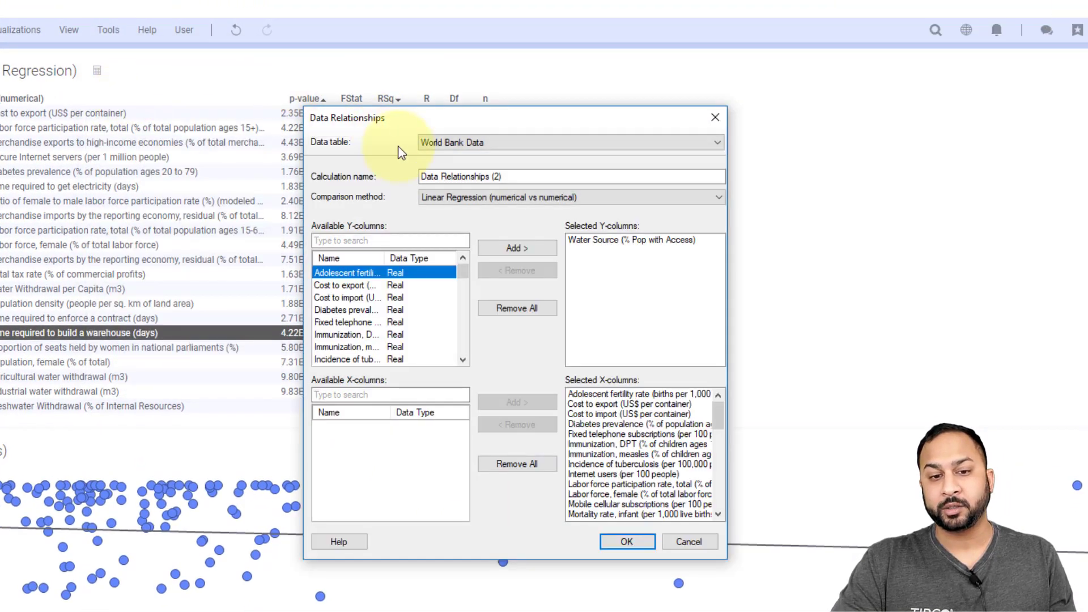
pyautogui.click(446, 202)
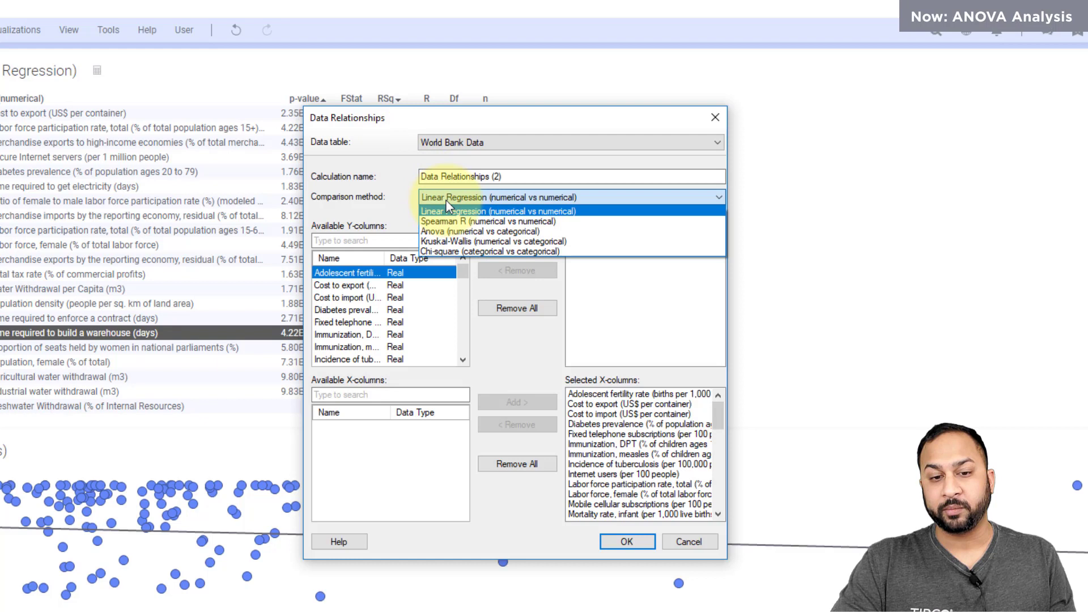
pyautogui.click(445, 231)
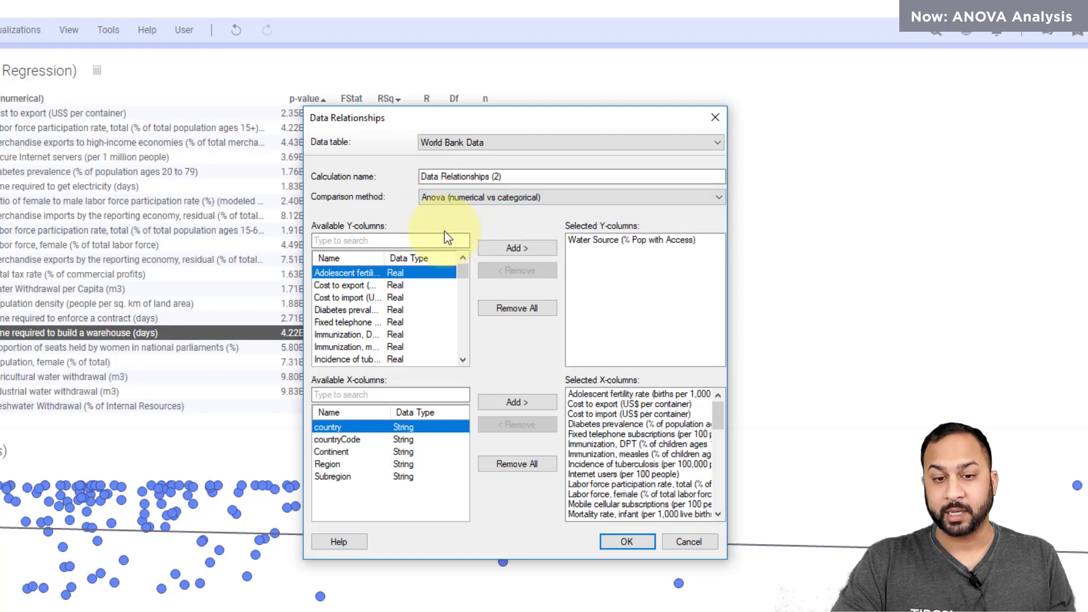
# Replace the Y-columns with all available numeric columns.
pyautogui.click(508, 308)
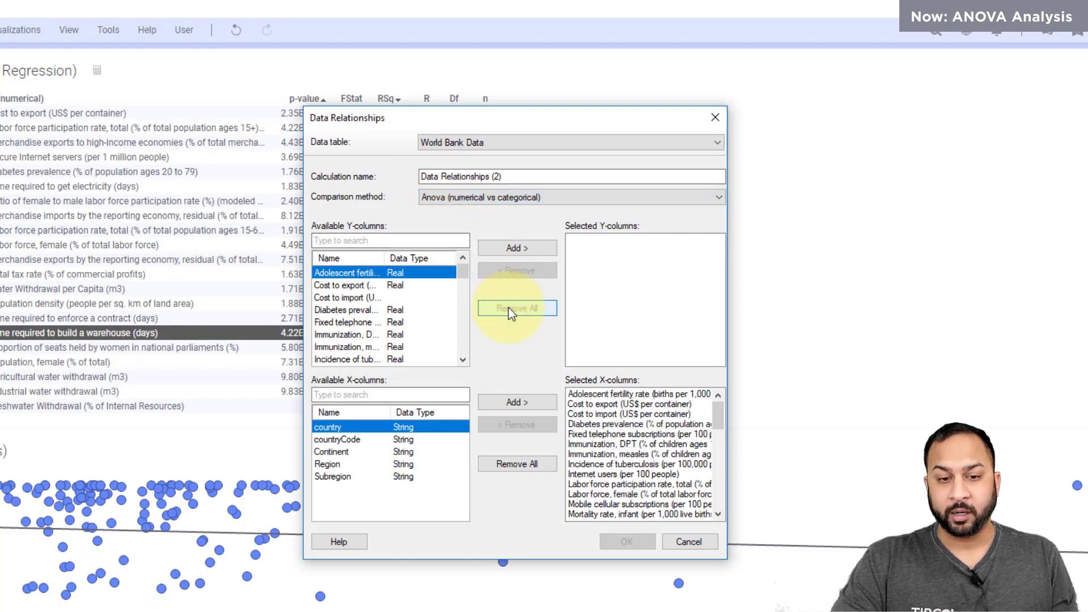
pyautogui.click(378, 296)
pyautogui.hotkey('ctrl', 'a')
pyautogui.click(497, 254)
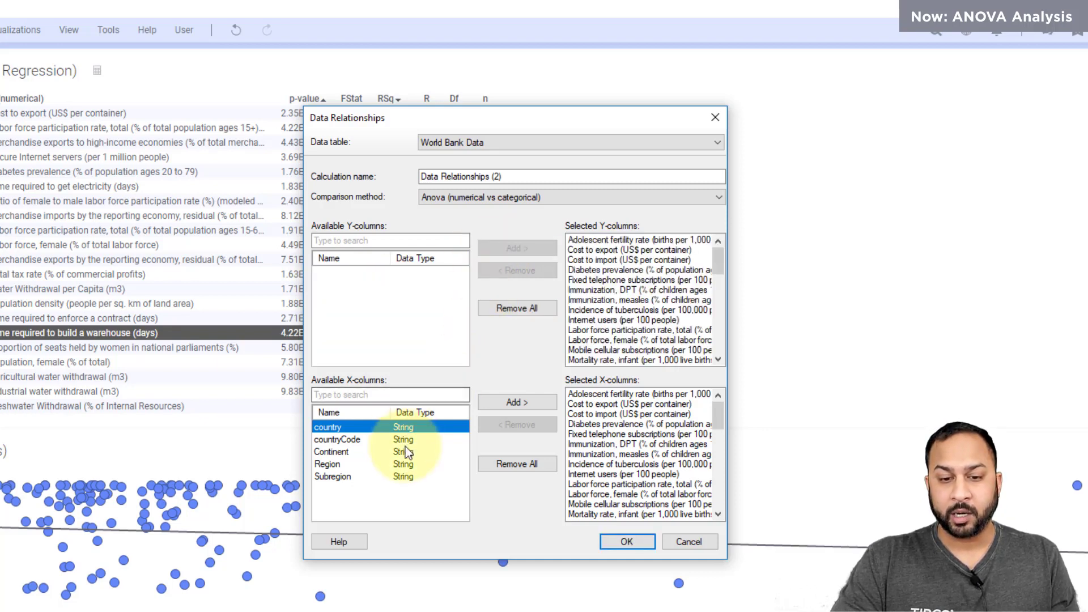
# Clear the X-columns and add Region as the only X-column.
pyautogui.click(506, 465)
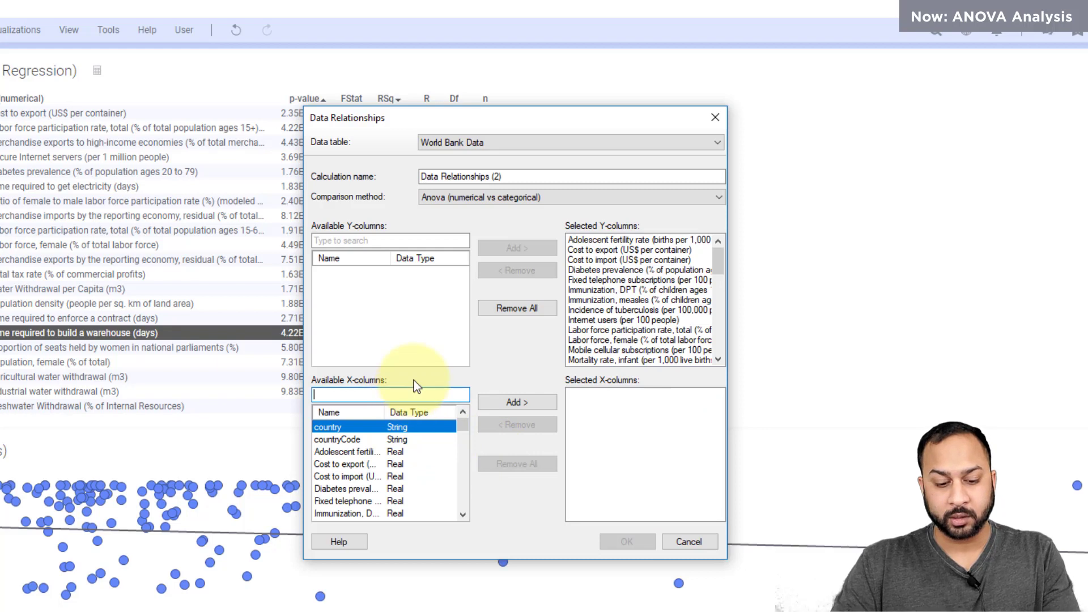
pyautogui.write('region')
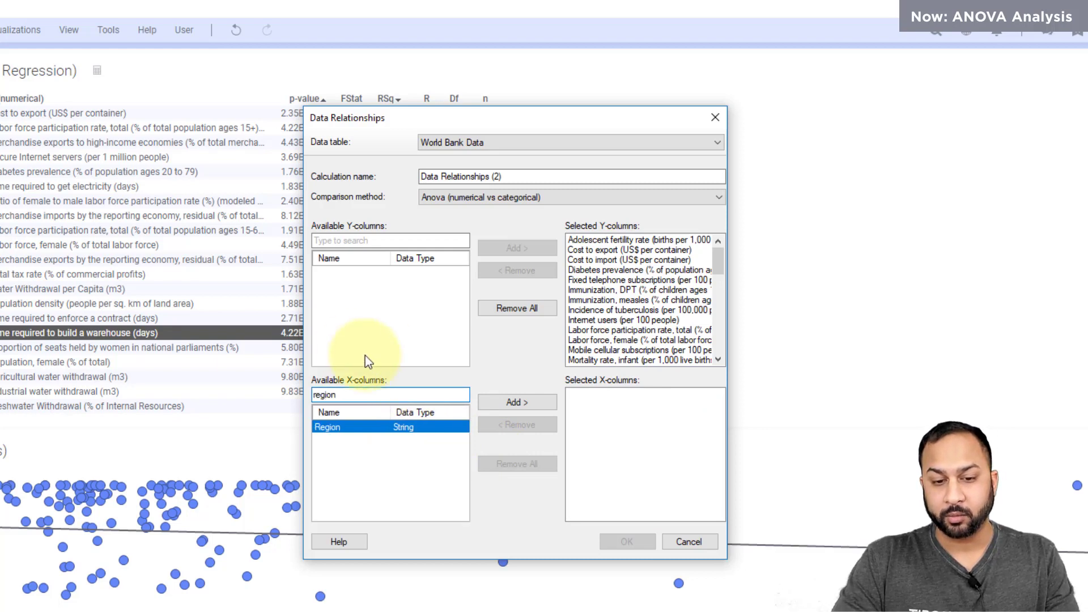
pyautogui.click(509, 403)
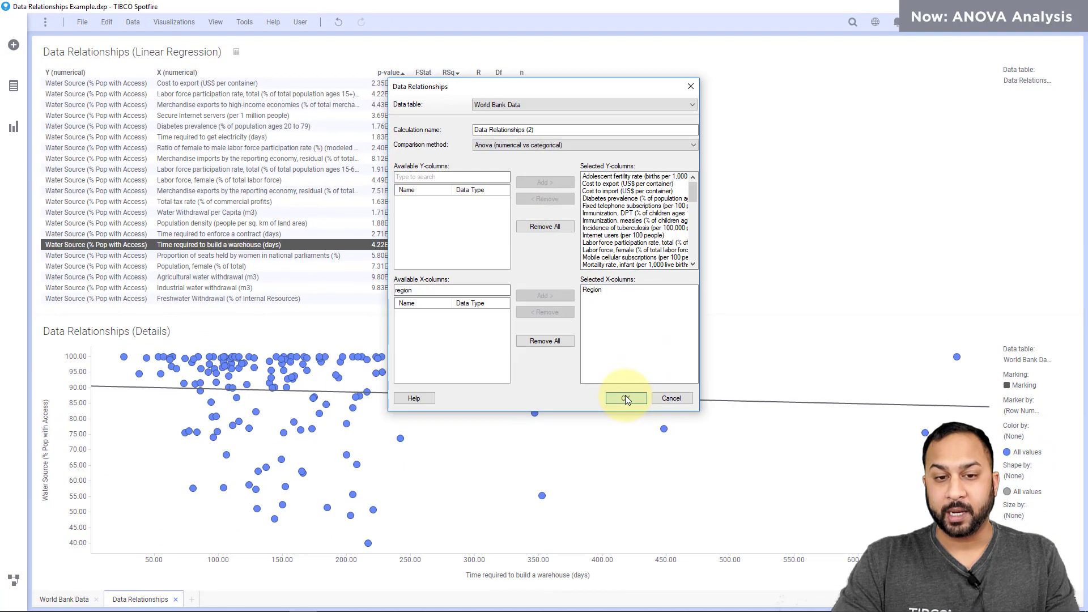
# Run the Anova, fit the results table columns, and show Population, ages 0-14 box plots by Region.
pyautogui.click(625, 398)
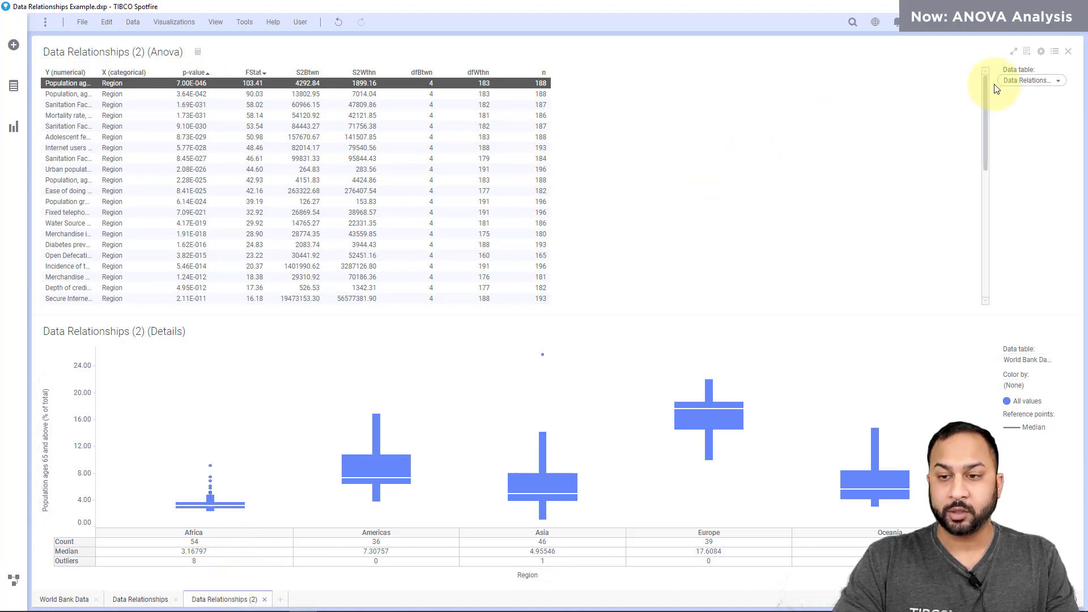
pyautogui.click(1023, 80)
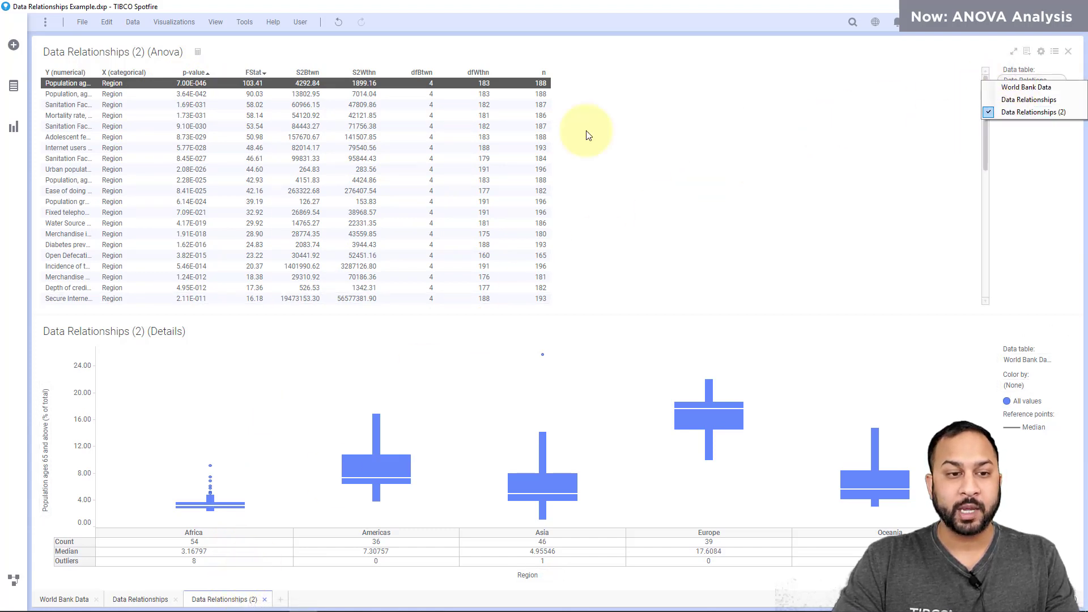
pyautogui.rightClick(132, 73)
pyautogui.click(164, 89)
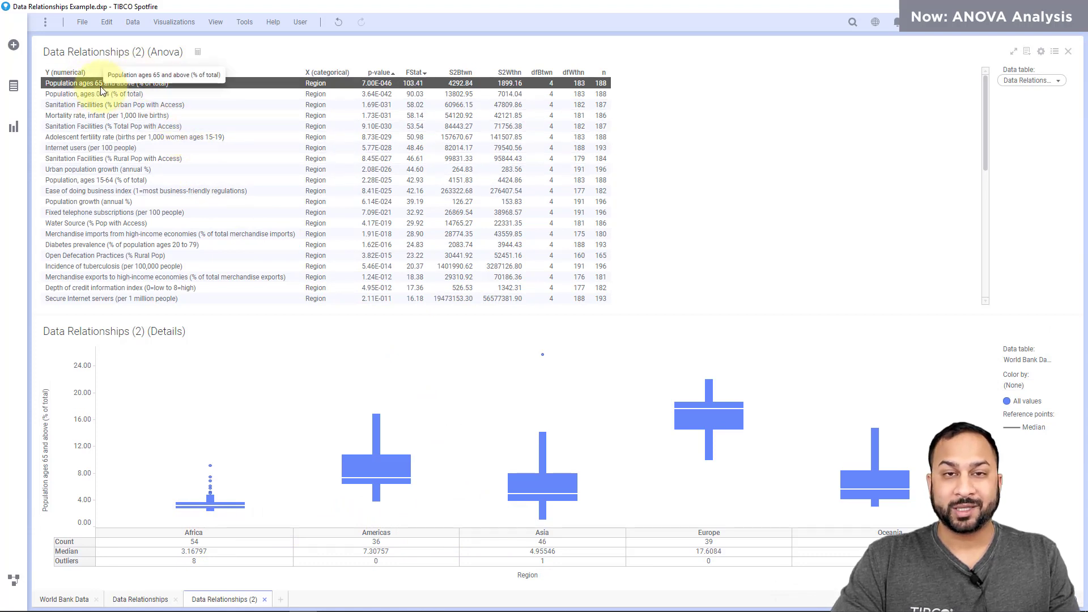
pyautogui.click(155, 94)
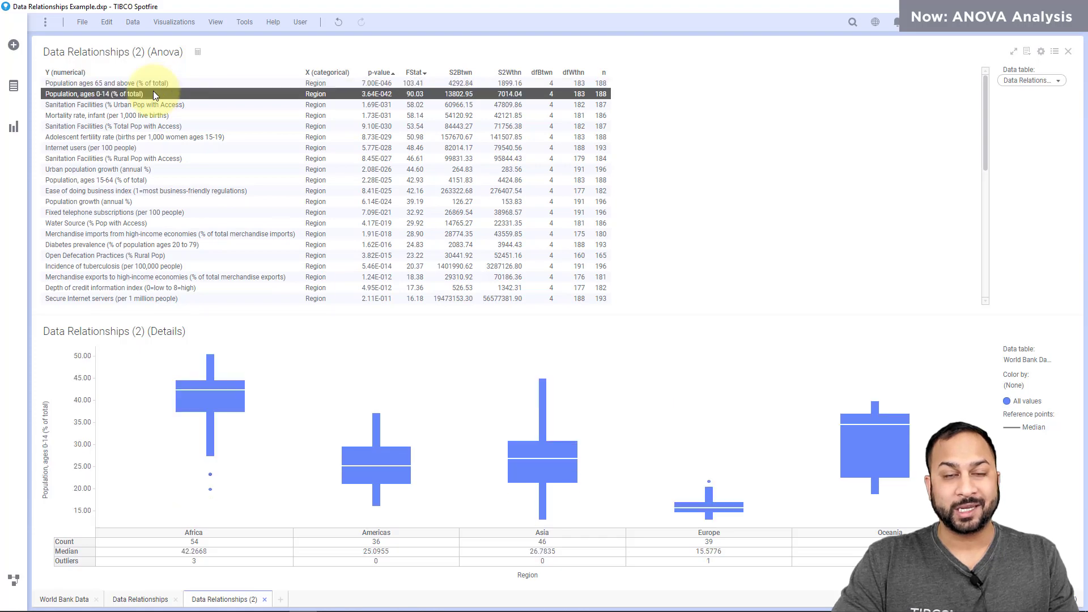